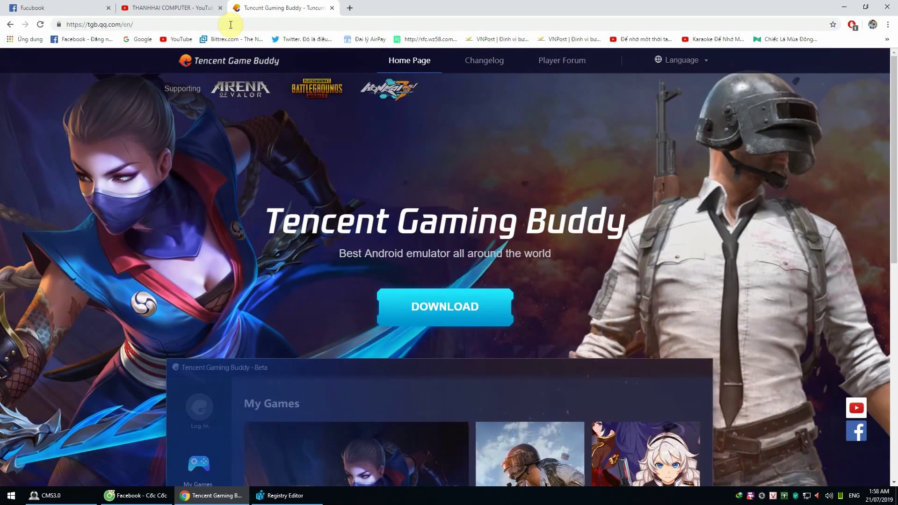
Close the Tencent Gaming Buddy web page and minimize the browser to reveal the desktop
left_click(478, 312)
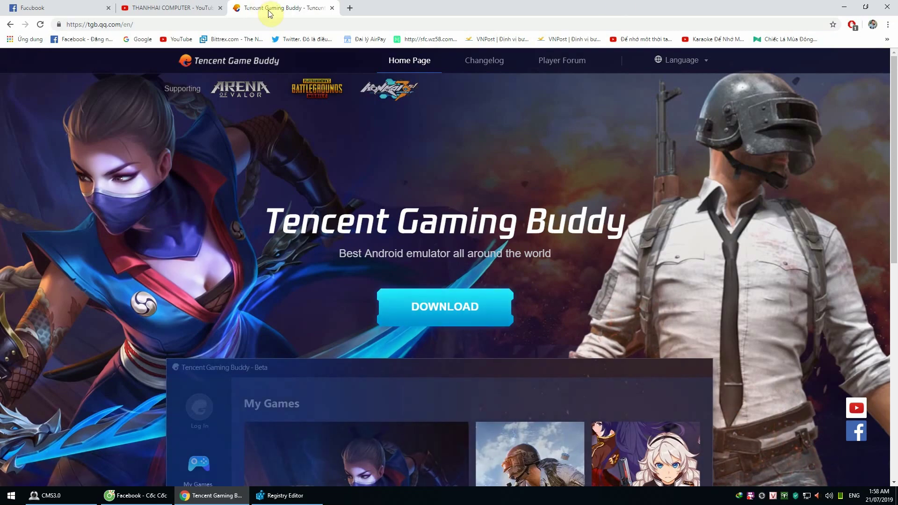
left_click(332, 8)
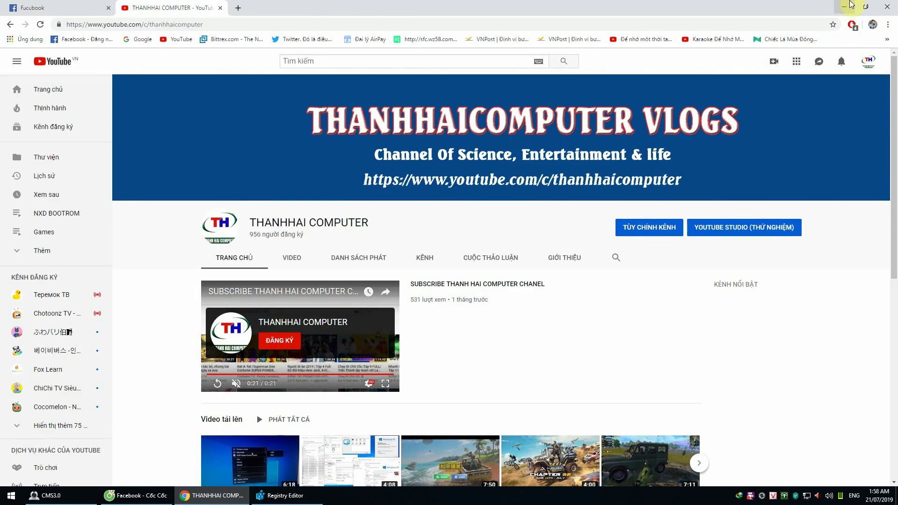
left_click(845, 7)
right_click(566, 152)
left_click(591, 178)
right_click(411, 144)
left_click(430, 168)
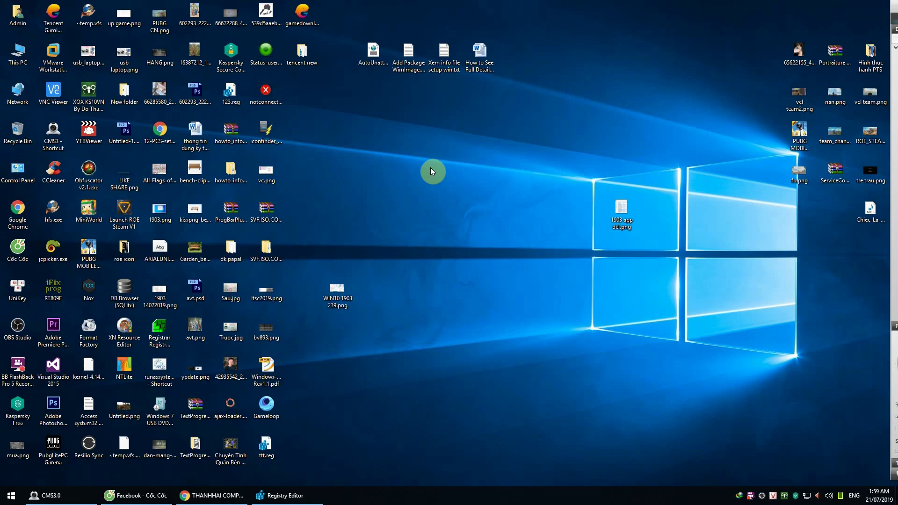
right_click(503, 314)
left_click(529, 340)
Launch Gameloop from the desktop and move its window up, away from the taskbar
left_click(278, 414)
double_click(275, 409)
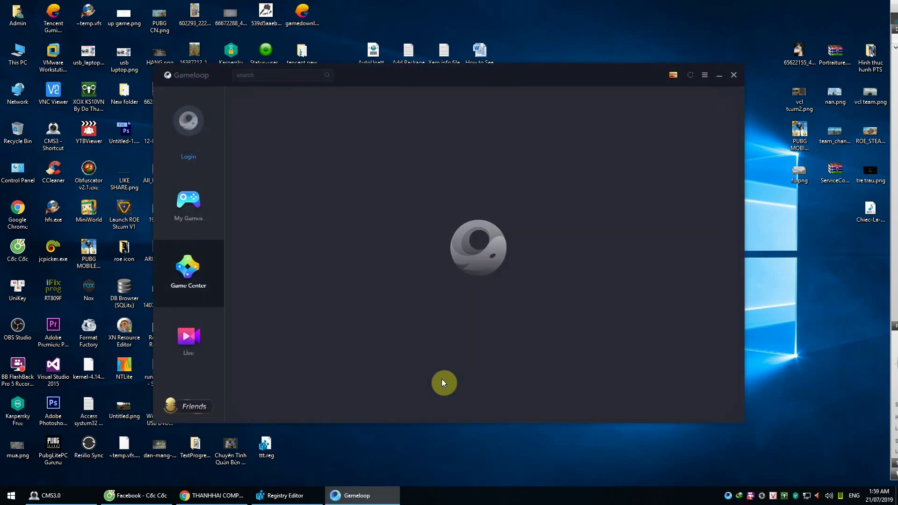
left_click_drag(411, 76, 459, 53)
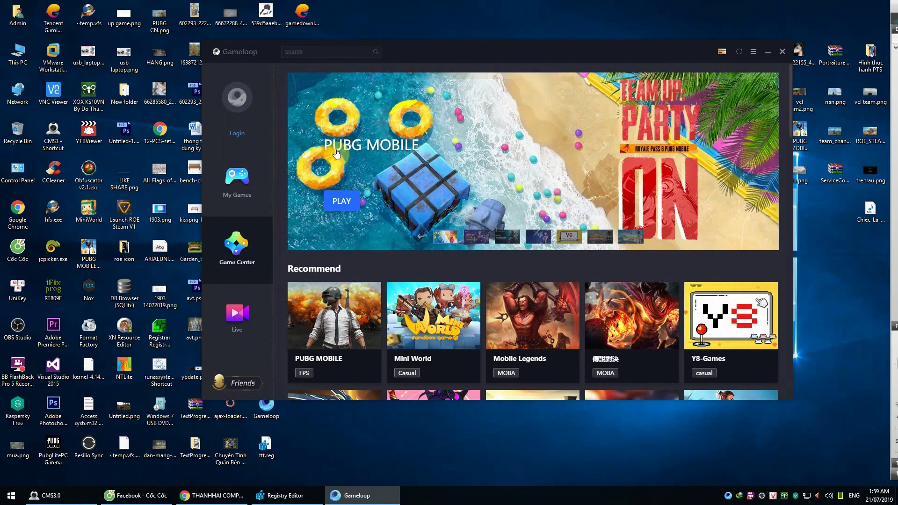
Examine the My Games library and the PUBG MOBILE details page in the Game Center
left_click(237, 180)
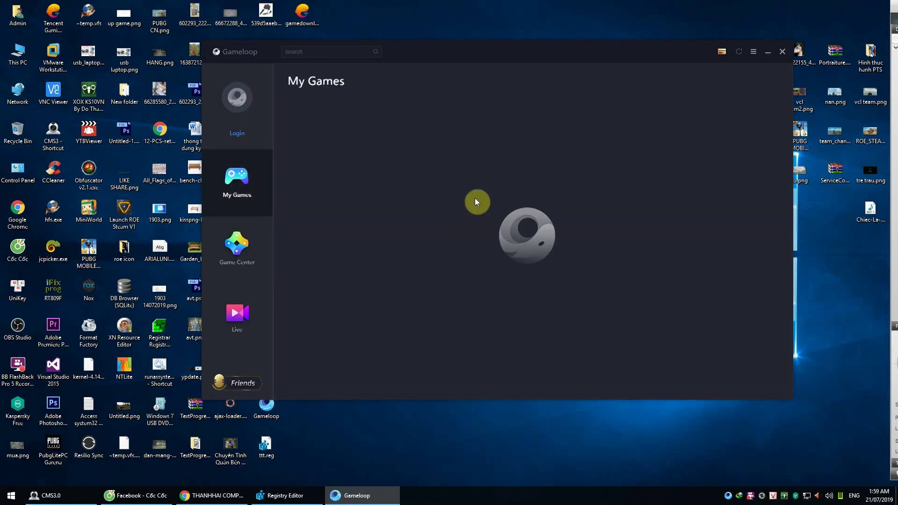
left_click(244, 251)
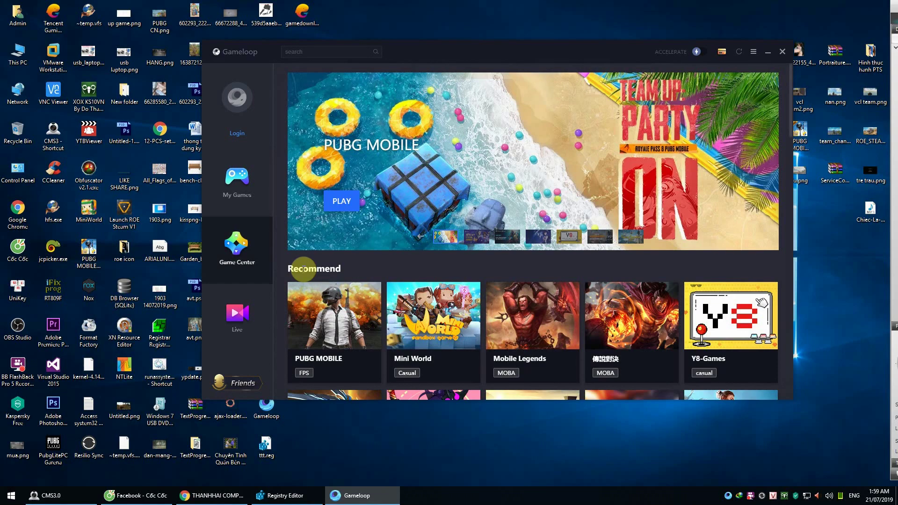
left_click(243, 194)
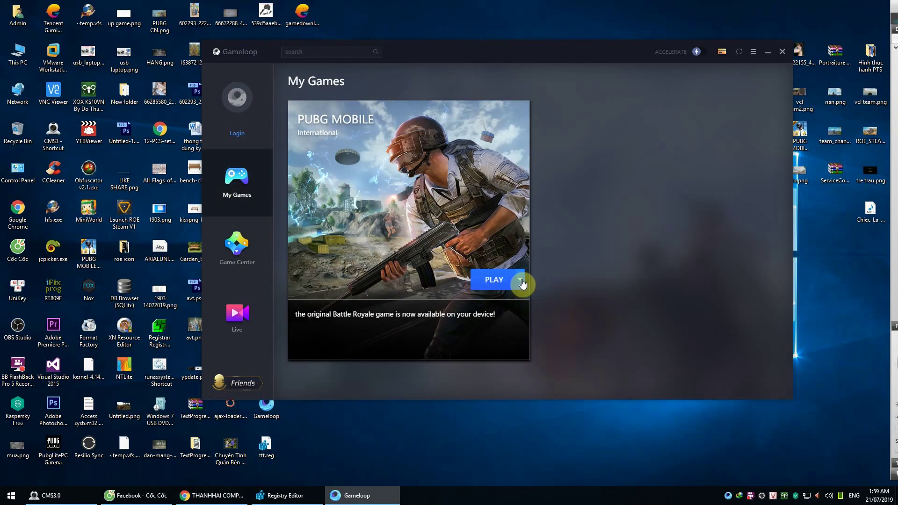
left_click(238, 248)
left_click(366, 330)
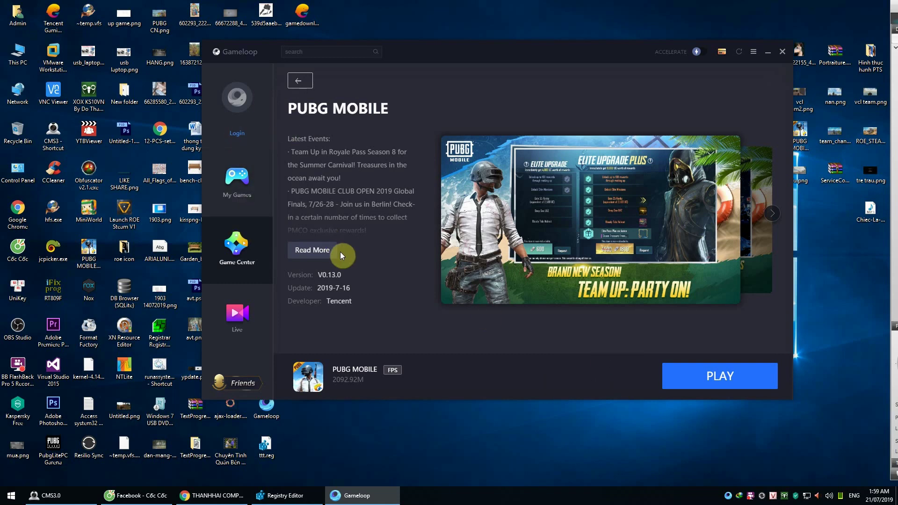
left_click(303, 81)
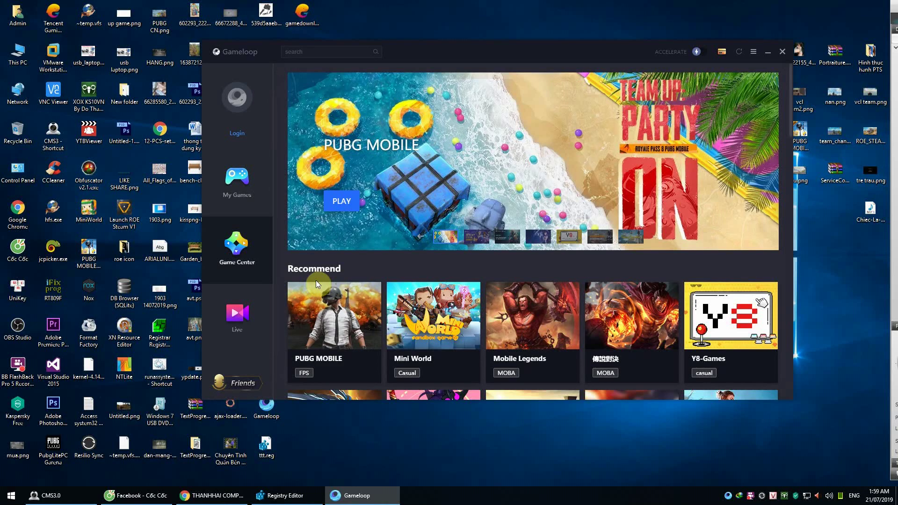
Open the server selection for PUBG MOBILE in My Games and download the Vietnam server version, accepting deletion of the international server data
left_click(235, 202)
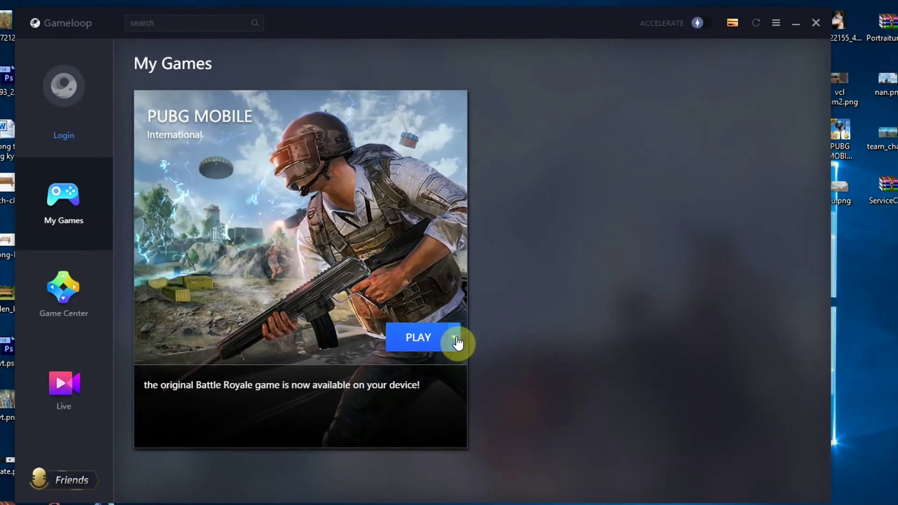
left_click(456, 341)
left_click(454, 346)
left_click(454, 347)
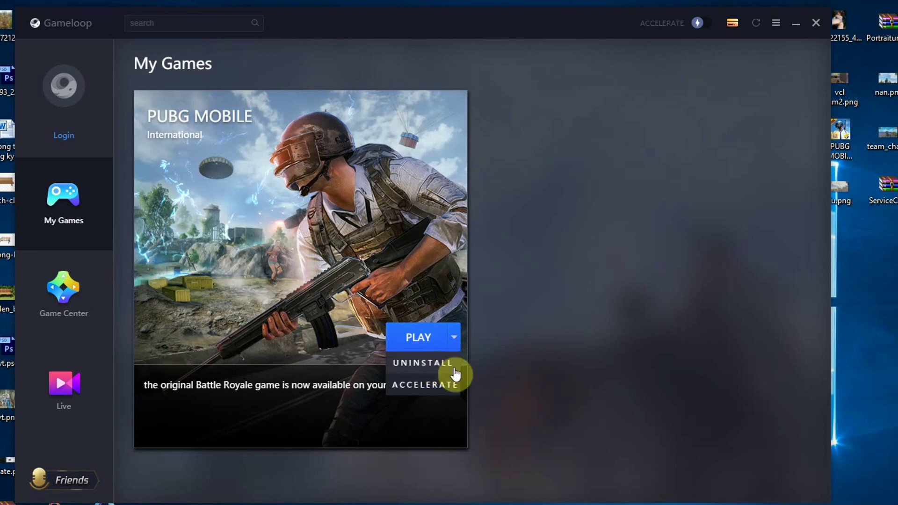
left_click(435, 367)
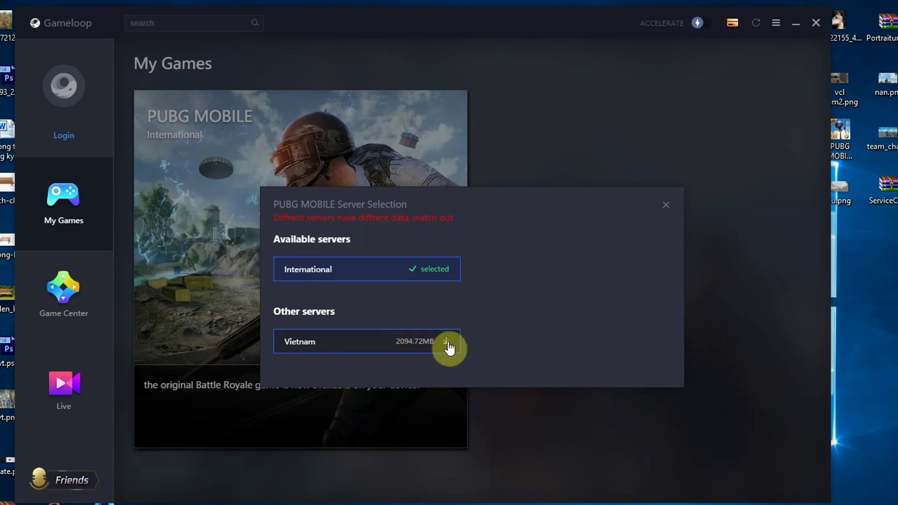
left_click(448, 345)
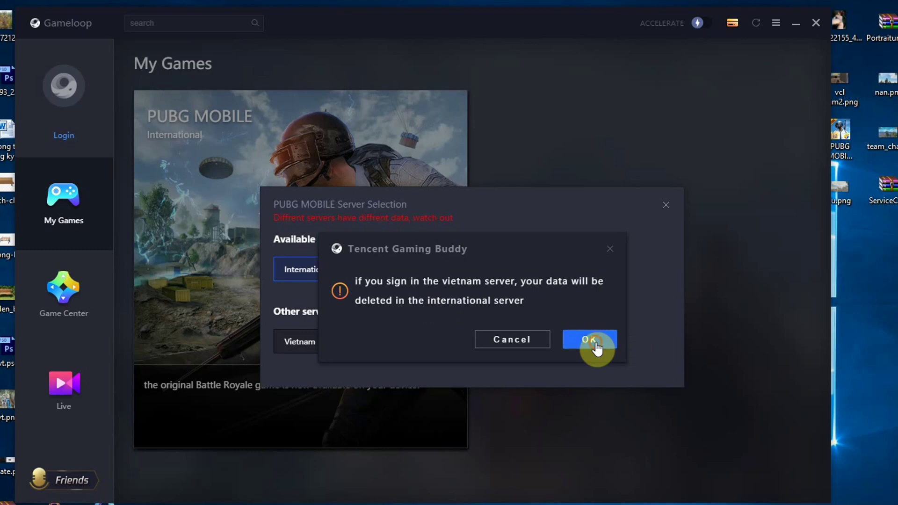
left_click(596, 345)
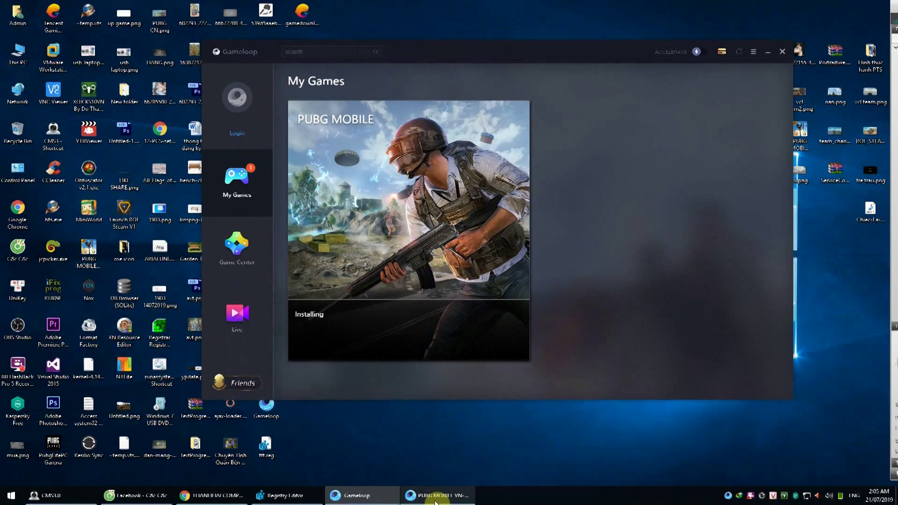
Bring up the PUBG MOBILE VN emulator window, save HD 1080P as its resolution and restart the game
left_click(438, 495)
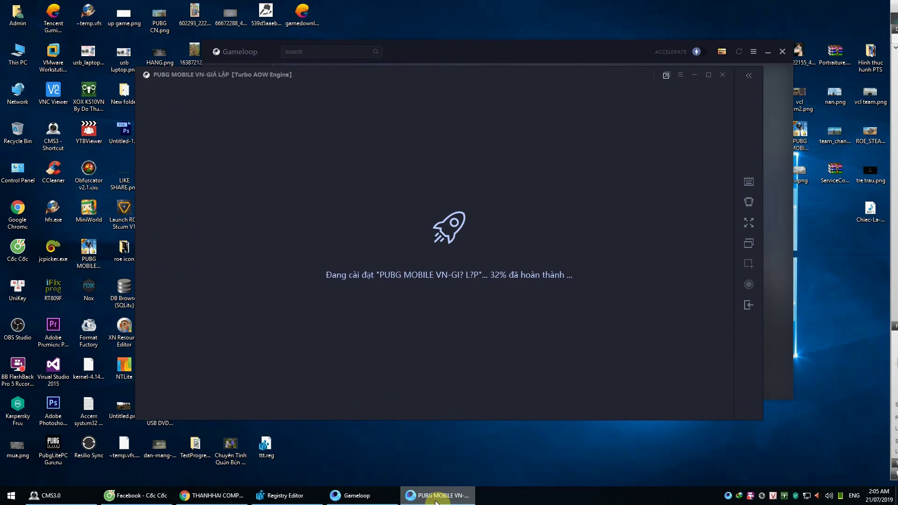
left_click_drag(424, 74, 410, 111)
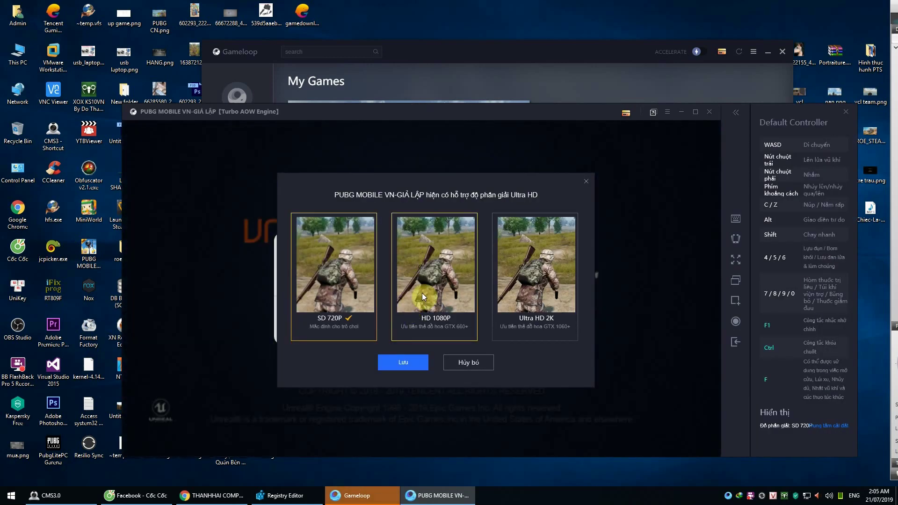
left_click(451, 291)
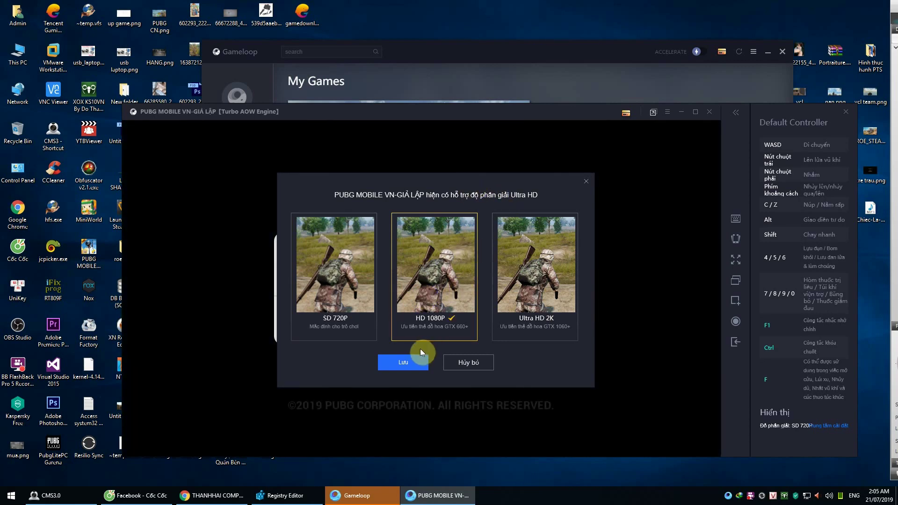
left_click(412, 363)
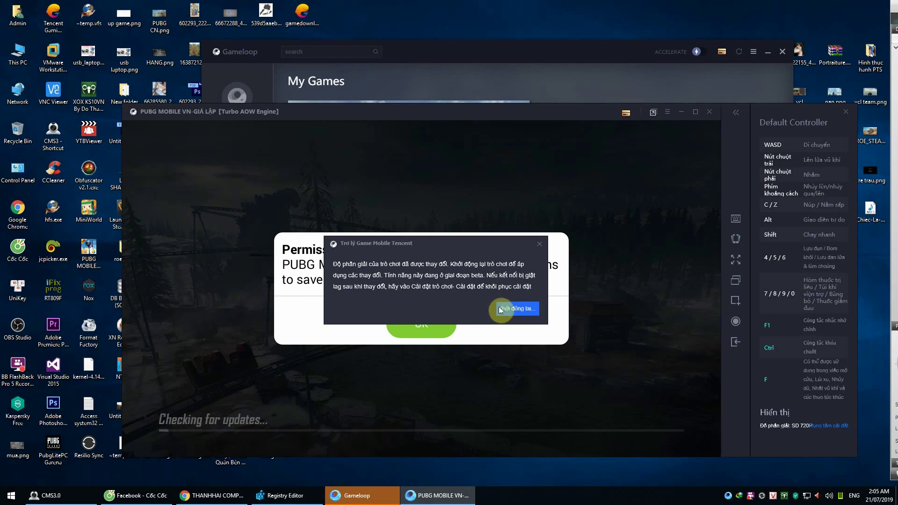
left_click(510, 308)
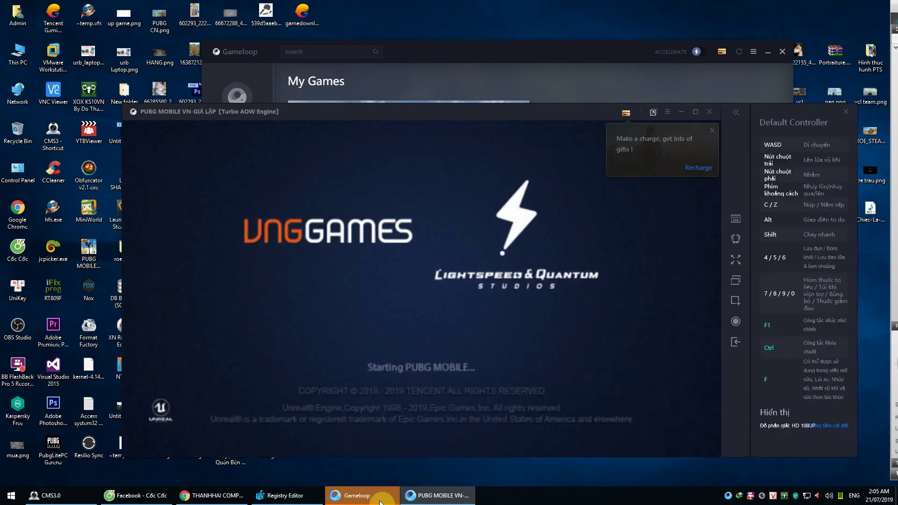
Close the Gameloop launcher and clear the recharge notice and the update-complete dialog from the game window
left_click(382, 497)
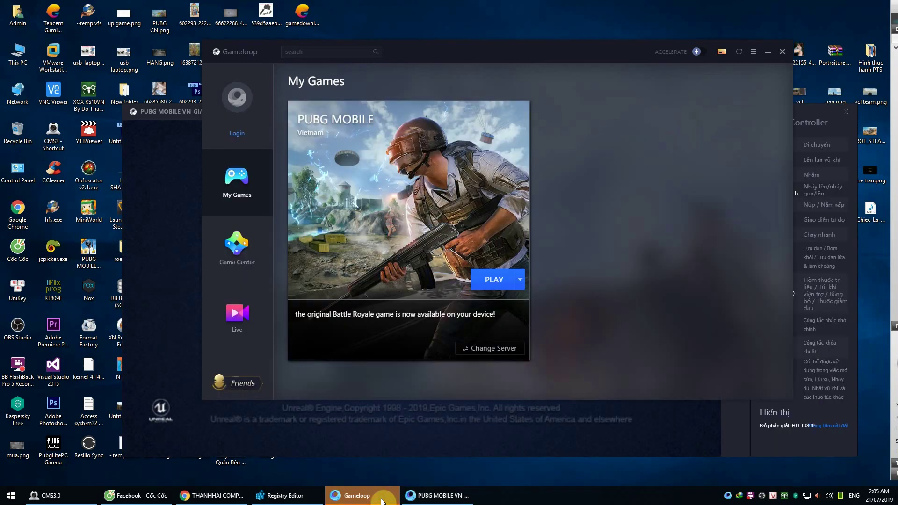
left_click(782, 52)
left_click_drag(490, 112, 480, 66)
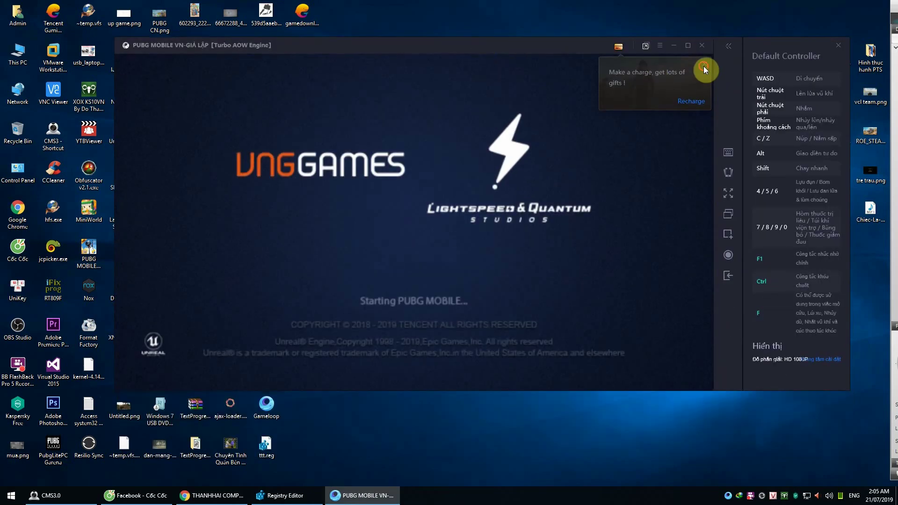
left_click(701, 85)
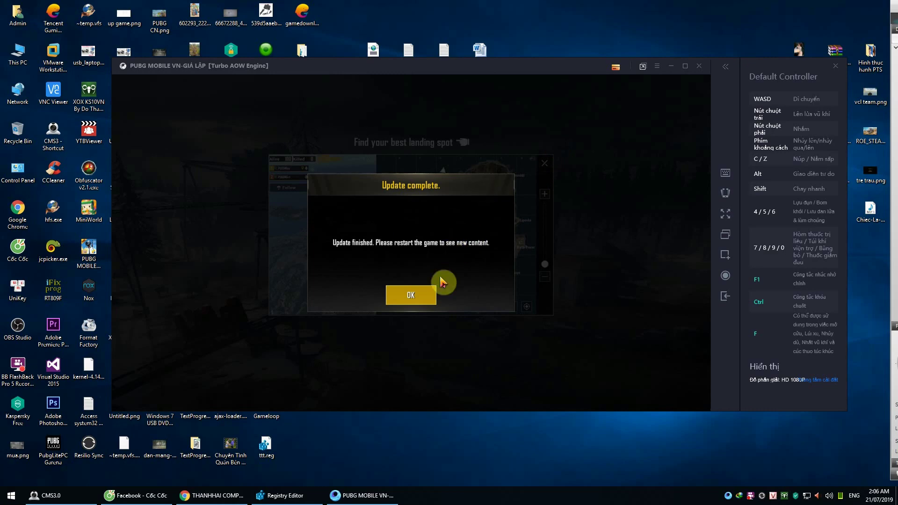
left_click(411, 296)
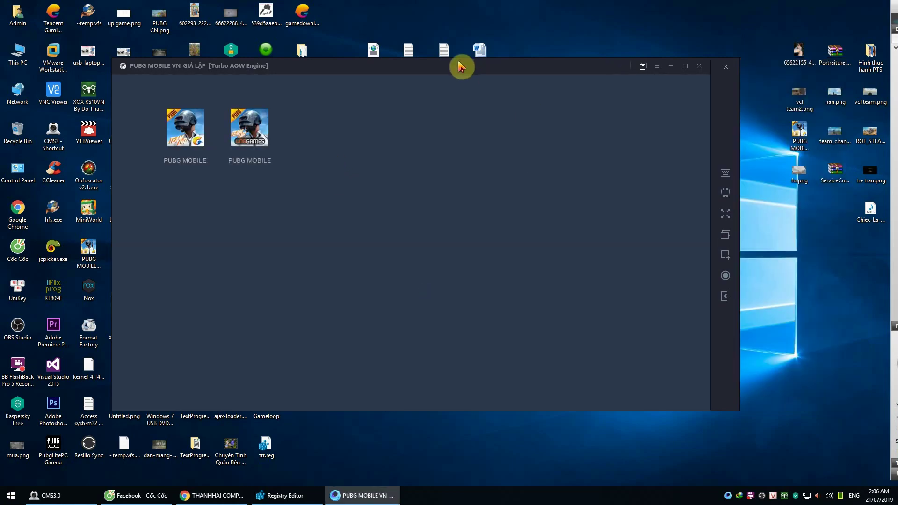
right_click(550, 12)
left_click(562, 39)
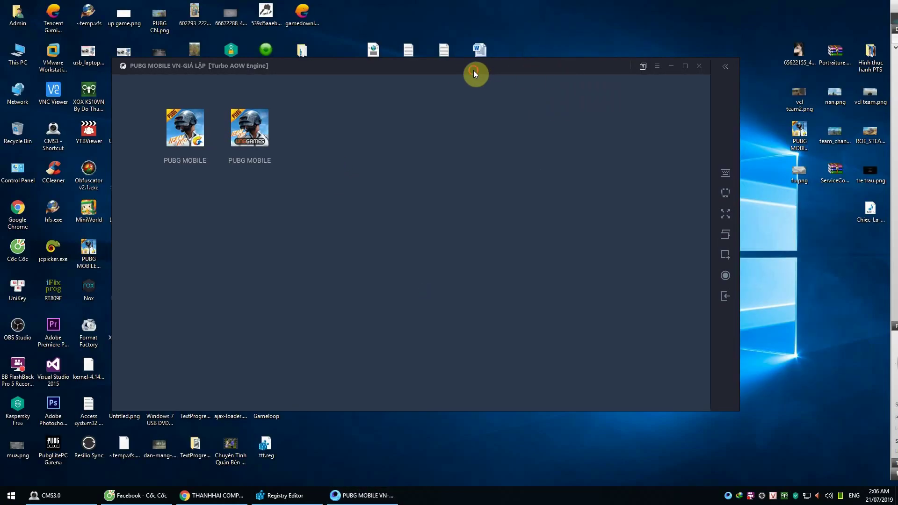
left_click_drag(473, 71, 498, 70)
right_click(583, 5)
left_click(608, 30)
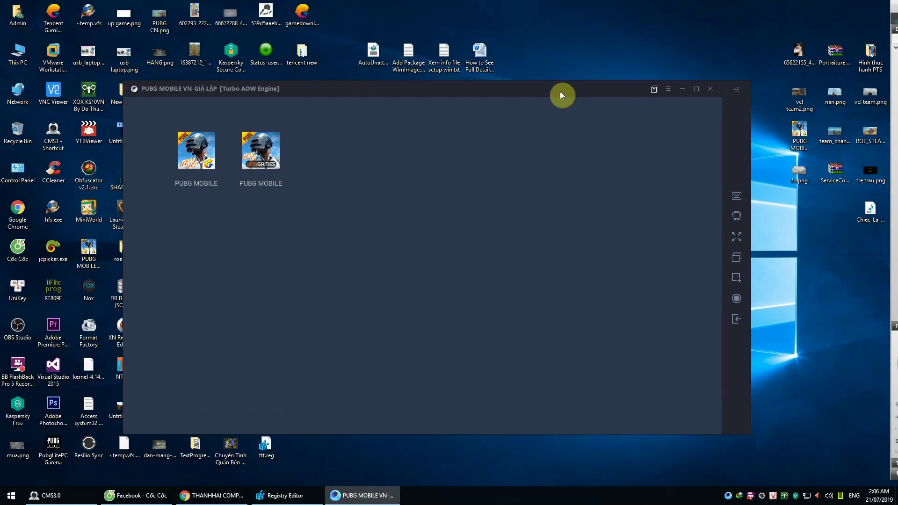
left_click_drag(561, 93, 687, 78)
left_click_drag(576, 90, 567, 66)
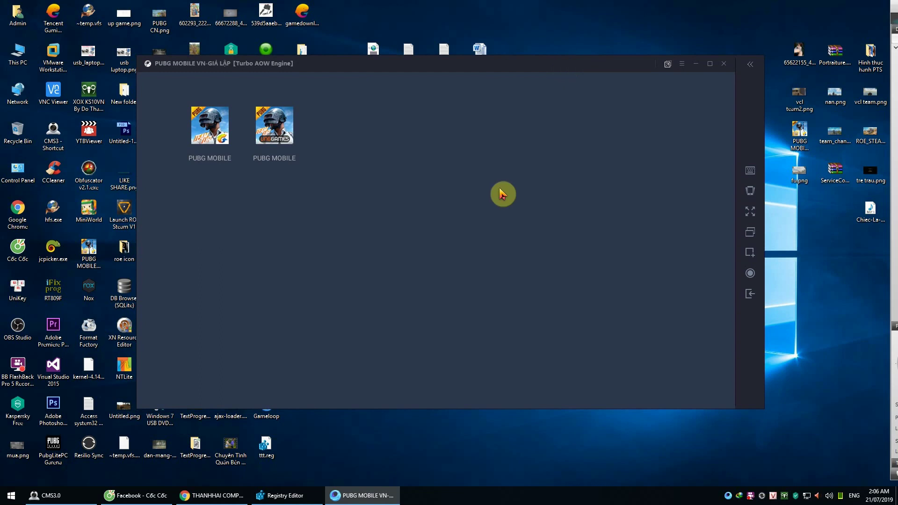
Launch the VNG Games version of PUBG MOBILE and choose Facebook sign-in, agreeing to the privacy policy and user agreement
left_click(282, 140)
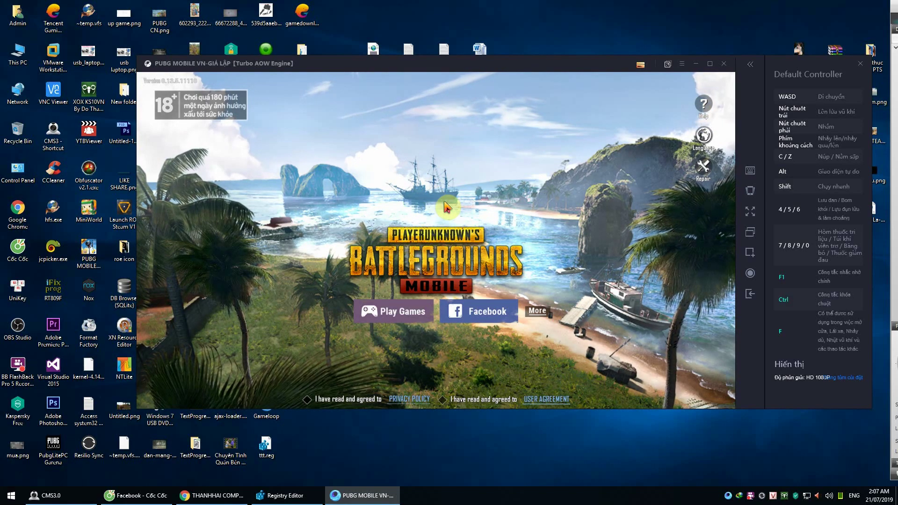
left_click(472, 317)
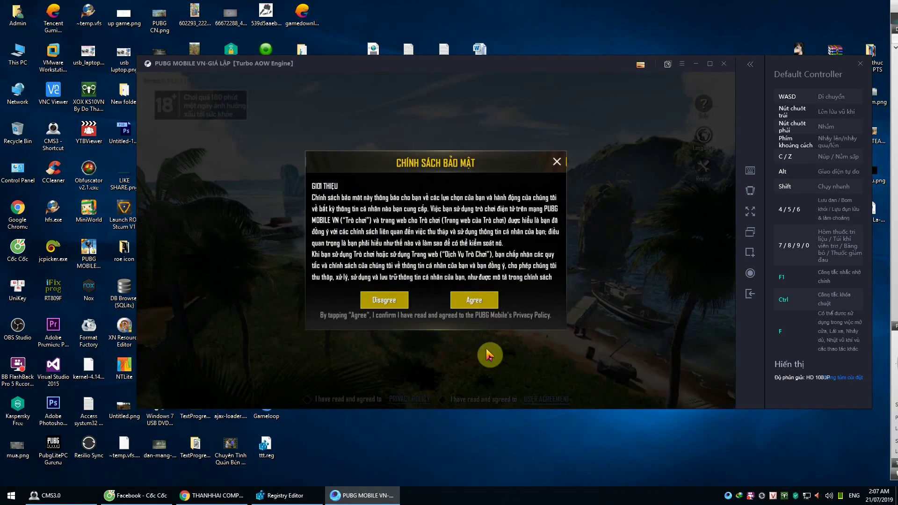
left_click(474, 300)
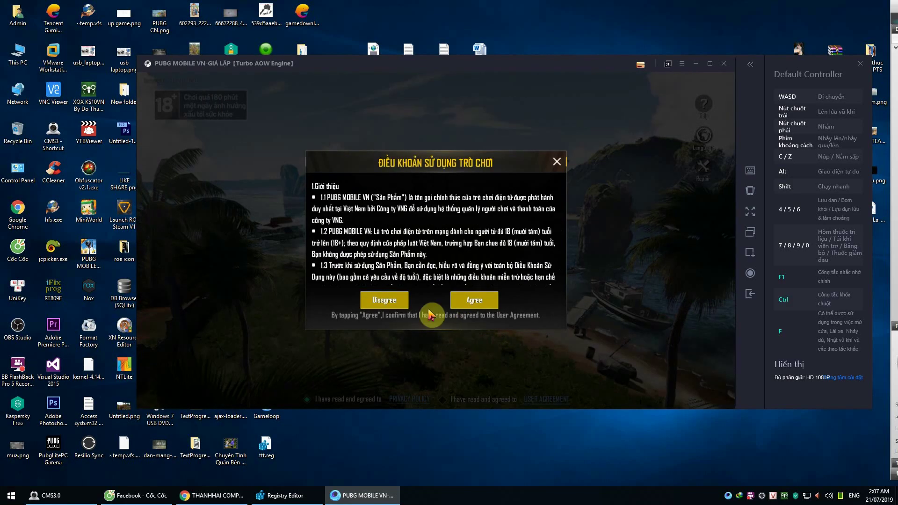
left_click(465, 303)
Fill in both date of birth fields and continue to the Facebook login
left_click(414, 223)
left_click(395, 239)
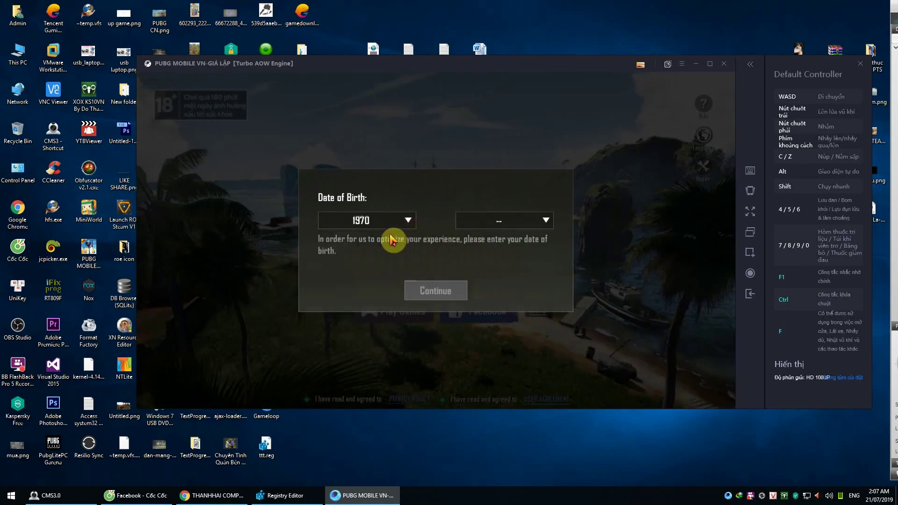
left_click(484, 222)
left_click(509, 255)
left_click(463, 290)
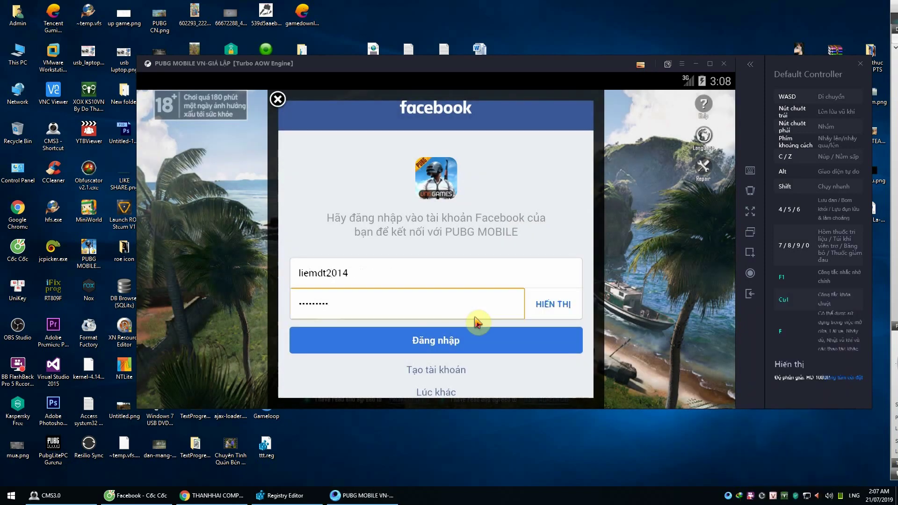
Submit the filled-in Facebook login and continue signing in to PUBG MOBILE
left_click(430, 342)
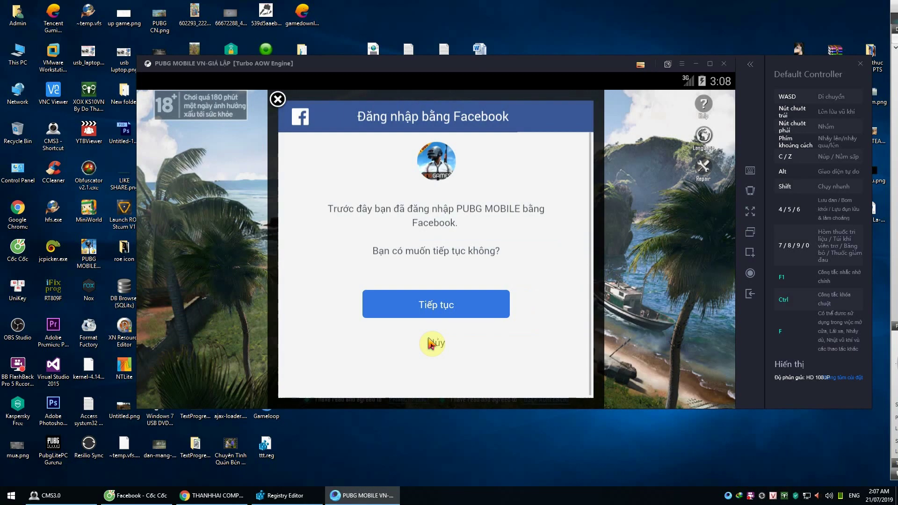
left_click(451, 307)
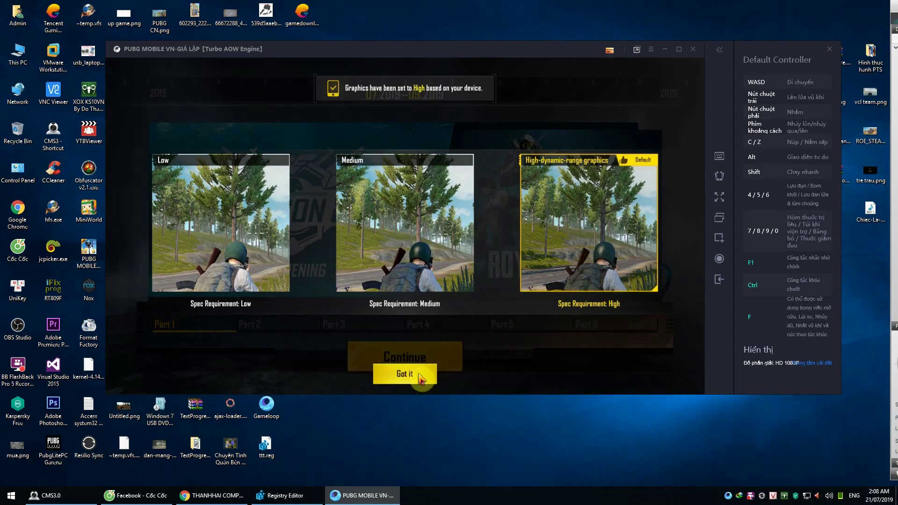
Accept the default High-dynamic-range graphics setting and continue through the season introduction
left_click(421, 377)
left_click(434, 355)
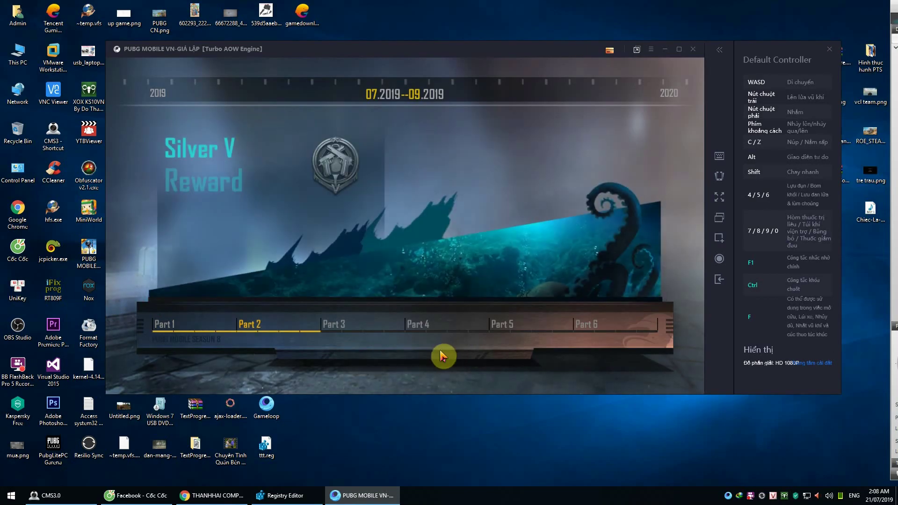
Skip through the season reward introduction and close the Weekly Login Rewards to reach the game lobby
left_click(416, 365)
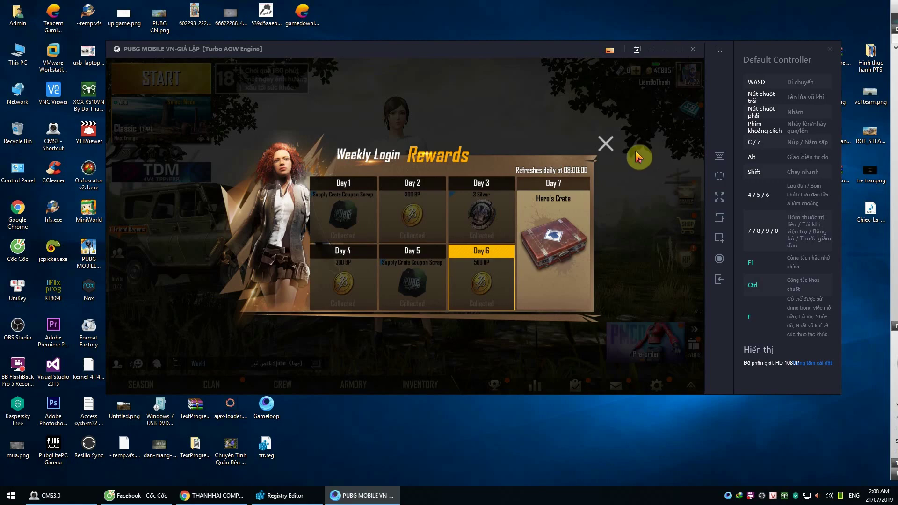
left_click(606, 143)
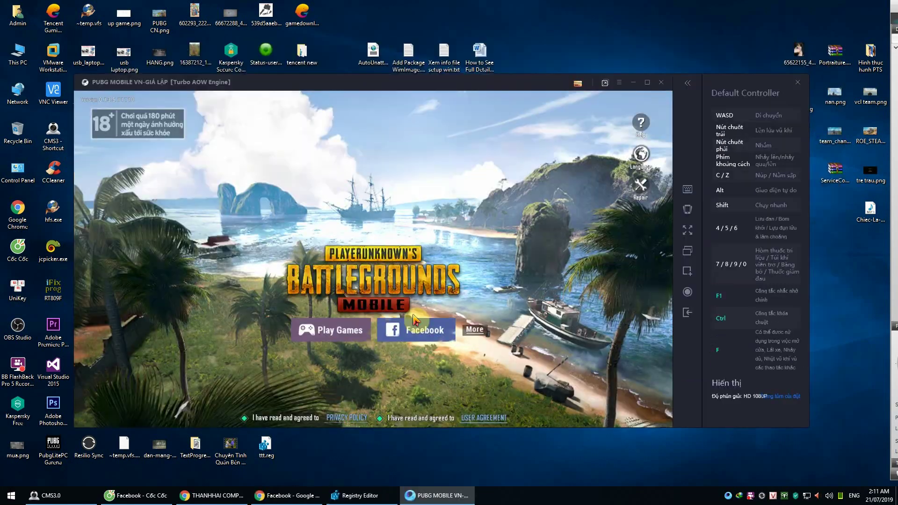
Exit the VNG Games version, launch the PUBG MOBILE version without the VNG Games badge, and dismiss its recharge offer
left_click(687, 312)
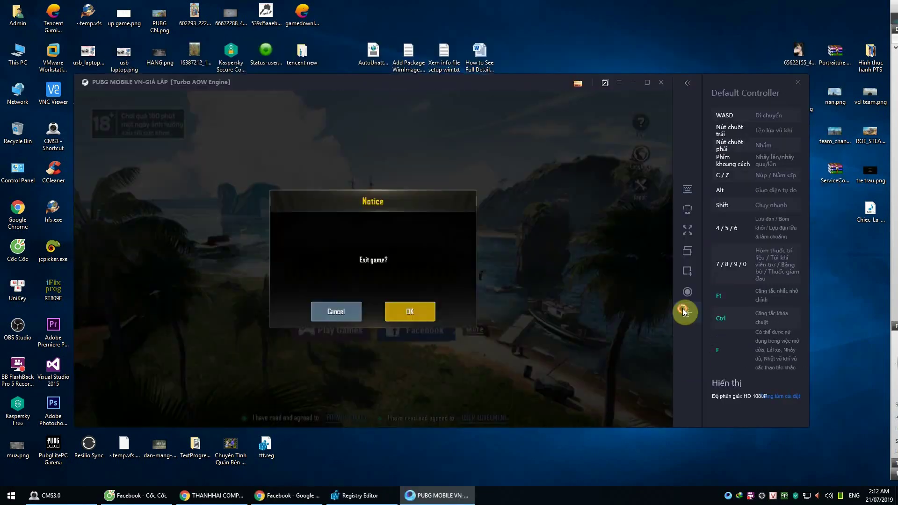
left_click(411, 311)
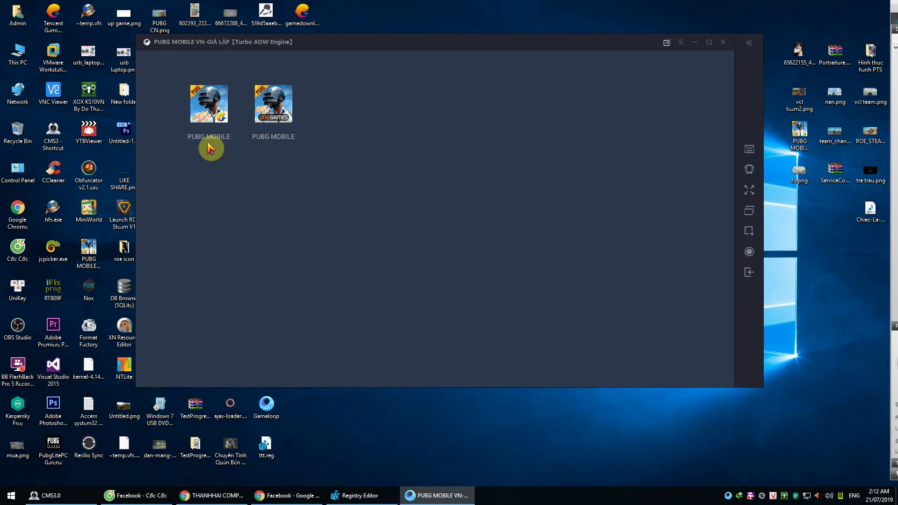
left_click(224, 112)
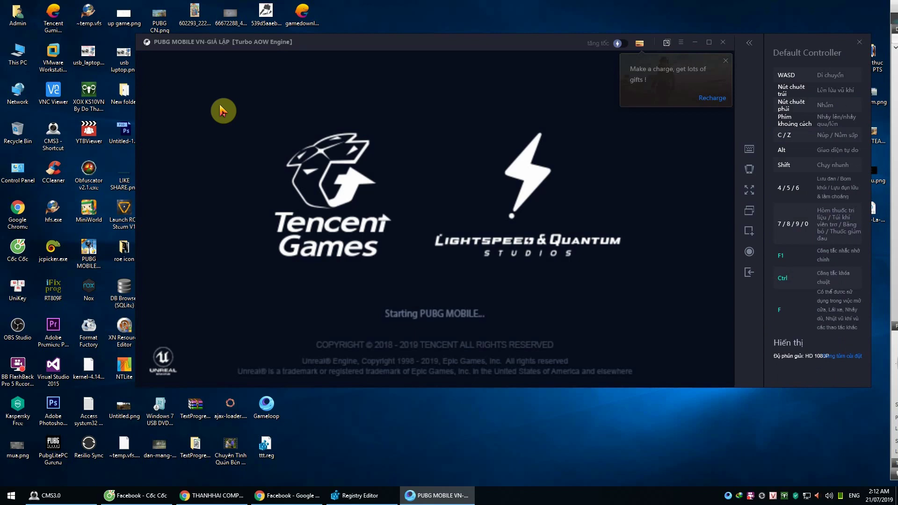
left_click(726, 60)
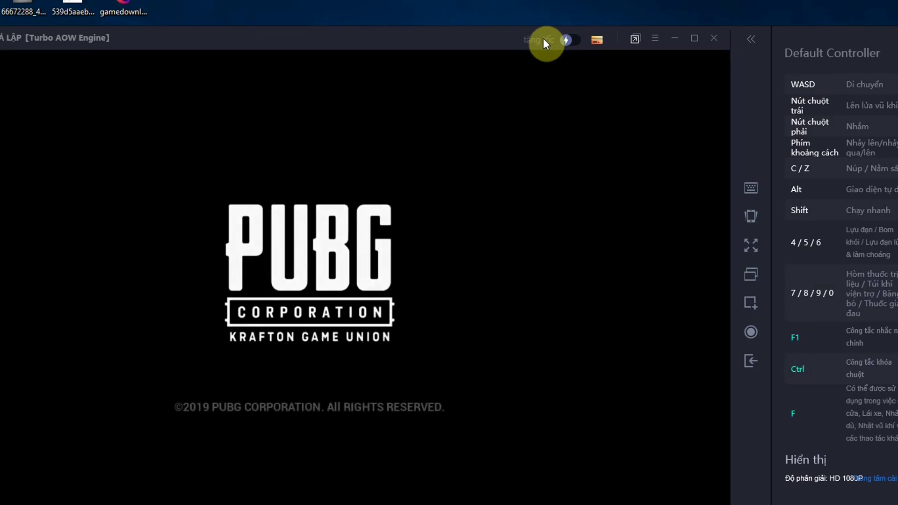
right_click(470, 1)
left_click(492, 18)
right_click(428, 2)
left_click(457, 18)
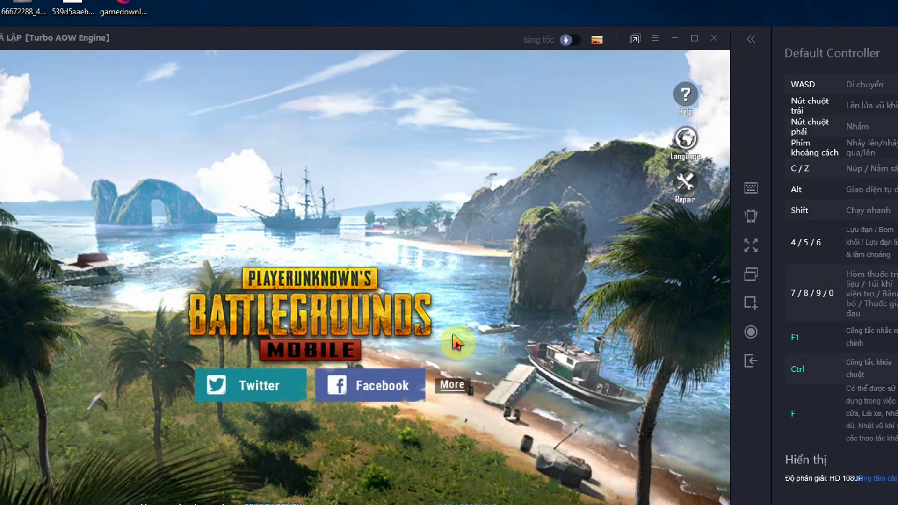
Reopen the VNG Games version of PUBG MOBILE and set the game language to Tiếng Việt
left_click(741, 367)
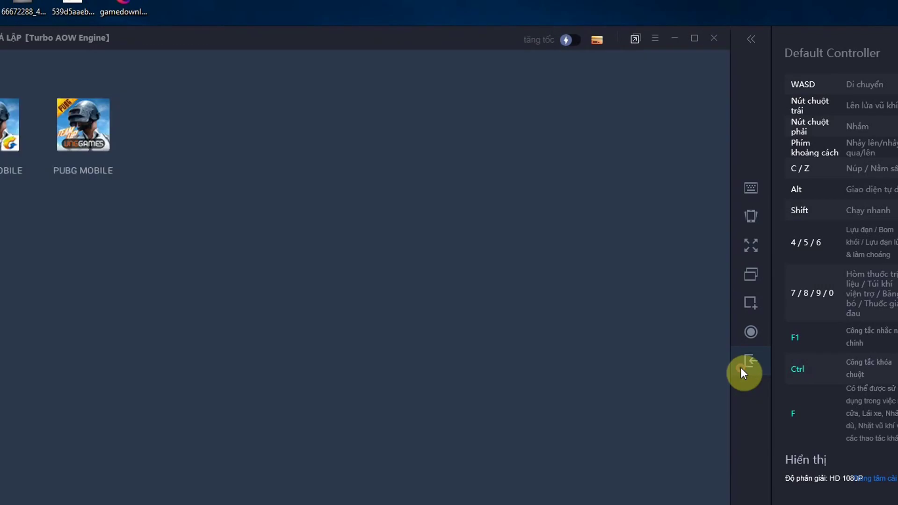
left_click(154, 114)
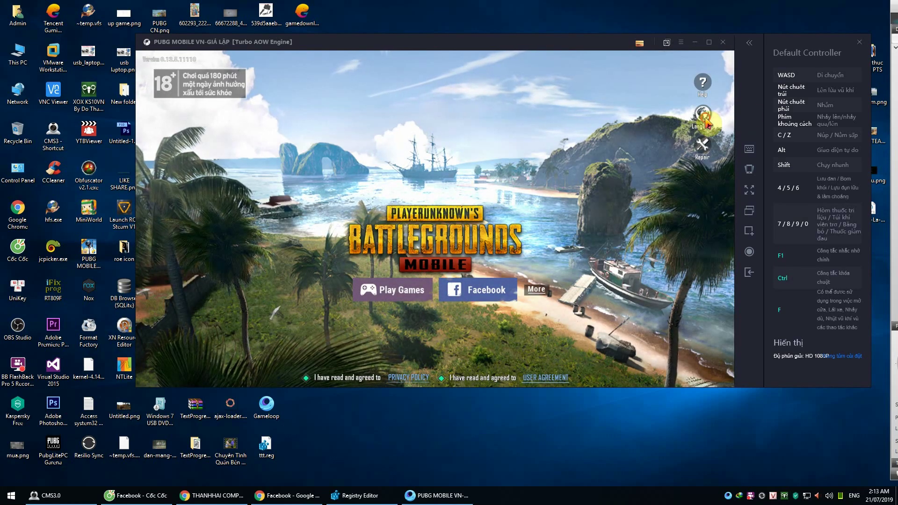
left_click(703, 115)
left_click(393, 161)
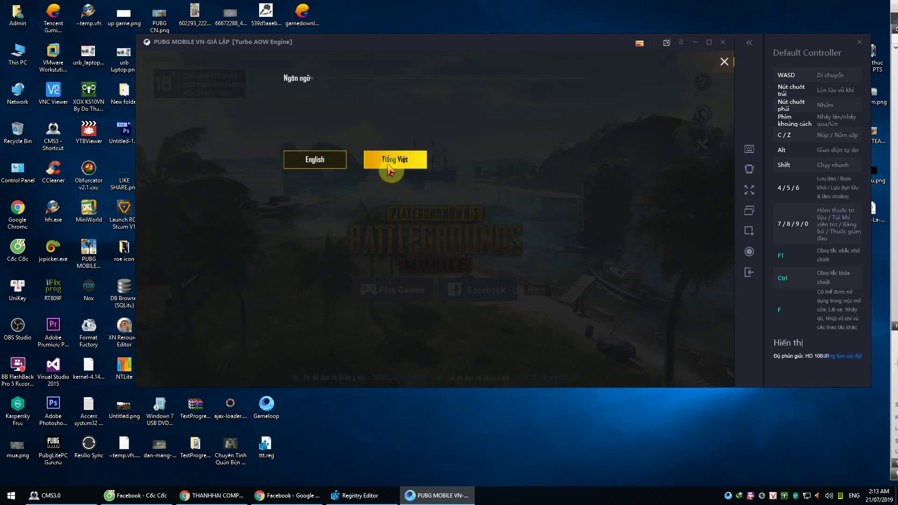
left_click(724, 62)
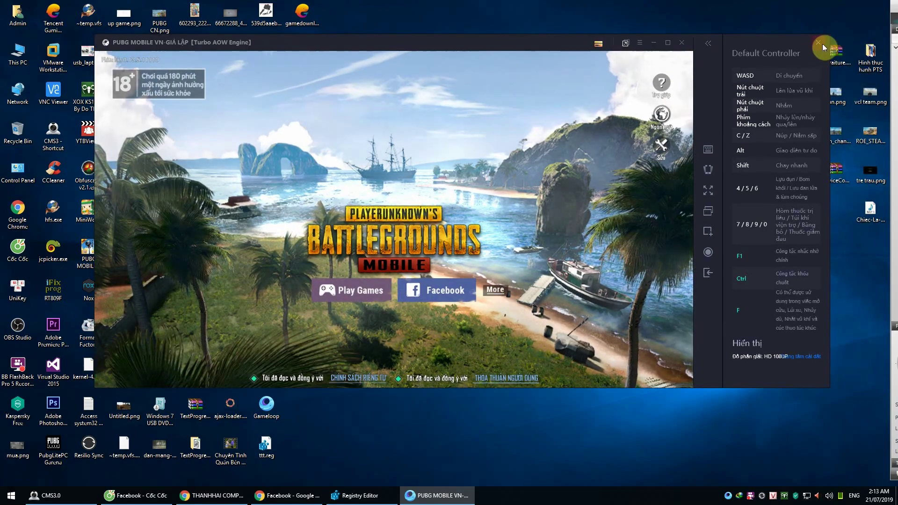
Close the Default Controller key guide and reposition the emulator window on the desktop
left_click(824, 44)
left_click_drag(499, 44, 579, 84)
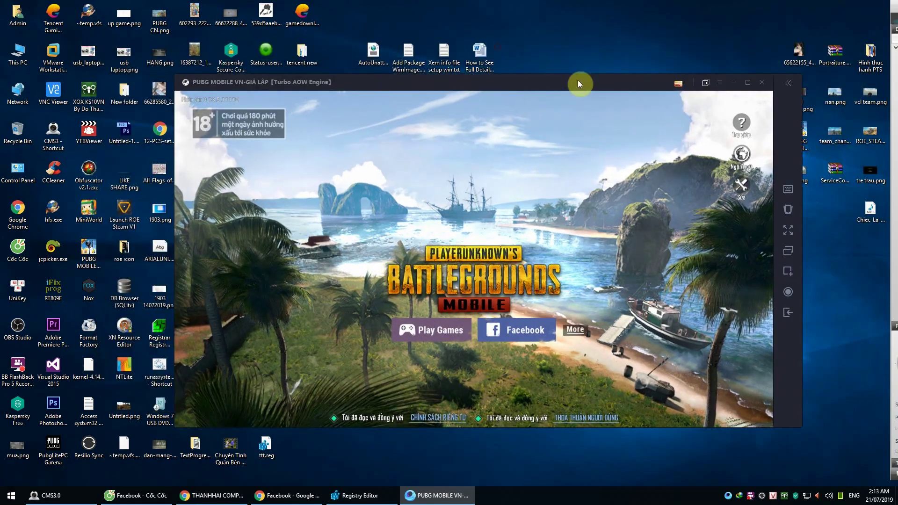
right_click(572, 22)
left_click(590, 48)
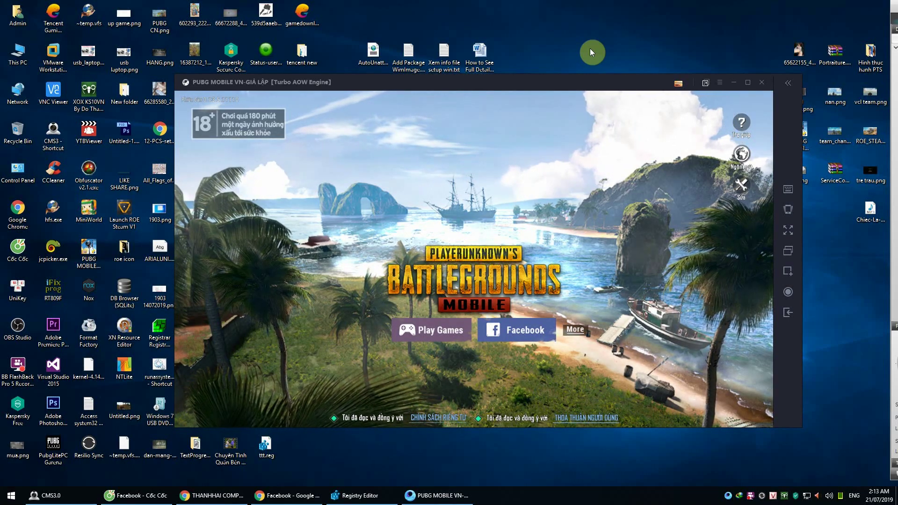
left_click_drag(526, 84, 499, 46)
right_click(568, 6)
left_click(569, 34)
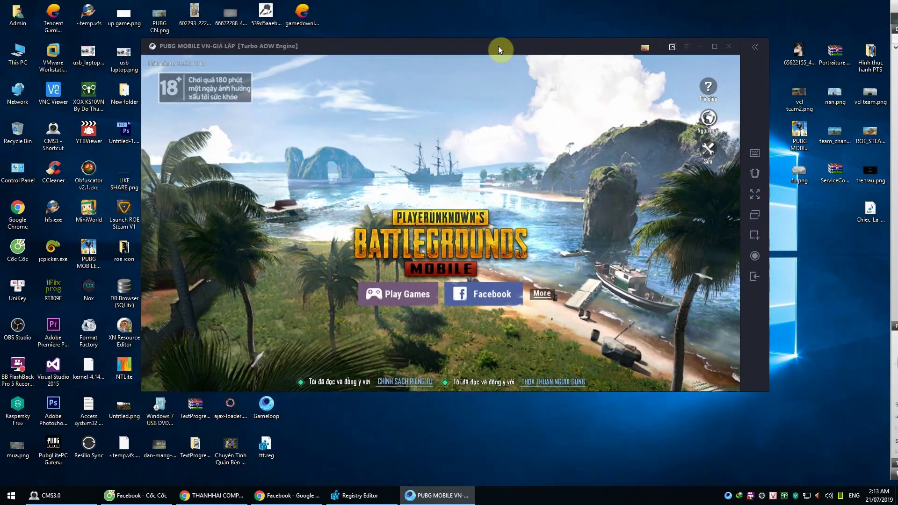
right_click(549, 11)
left_click(568, 37)
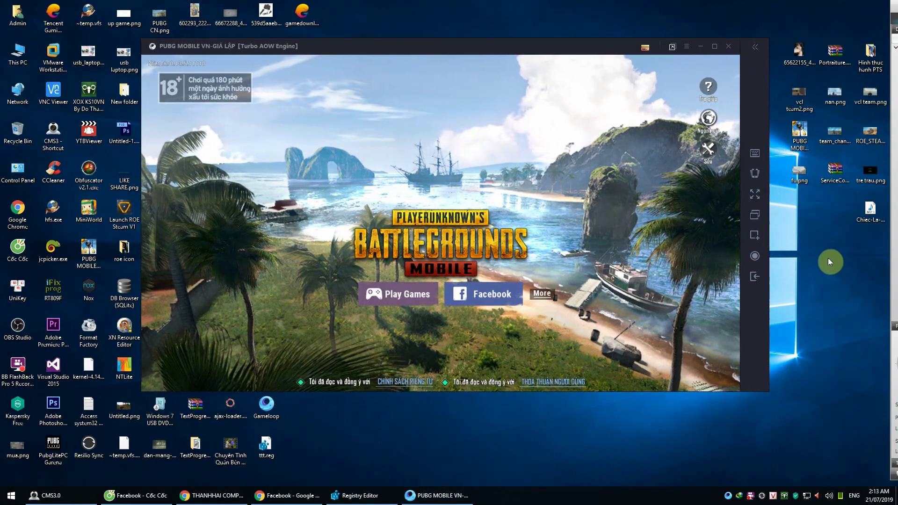
right_click(836, 285)
left_click(836, 291)
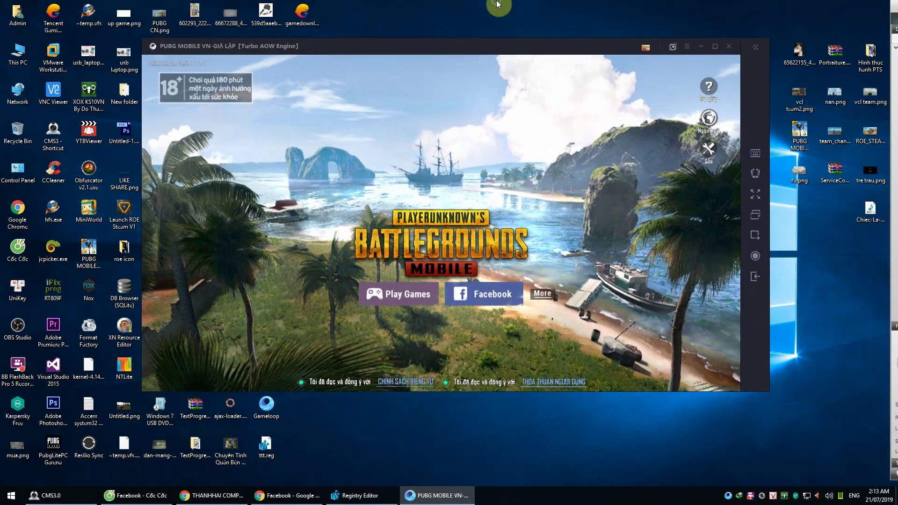
right_click(498, 6)
left_click(515, 28)
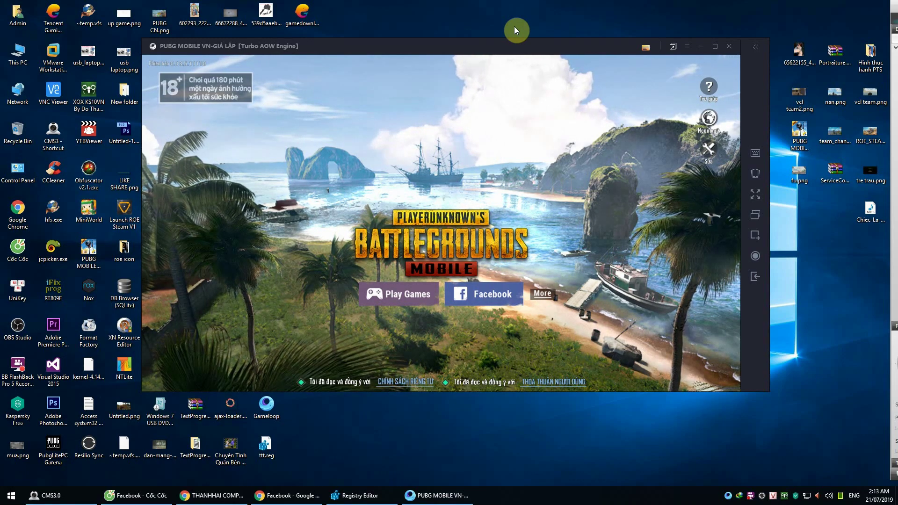
mouse_move(501, 47)
left_mouse_down()
mouse_move(514, 86)
mouse_move(524, 48)
mouse_move(503, 45)
left_mouse_up()
right_click(494, 2)
left_click(508, 22)
right_click(592, 3)
right_click(536, 2)
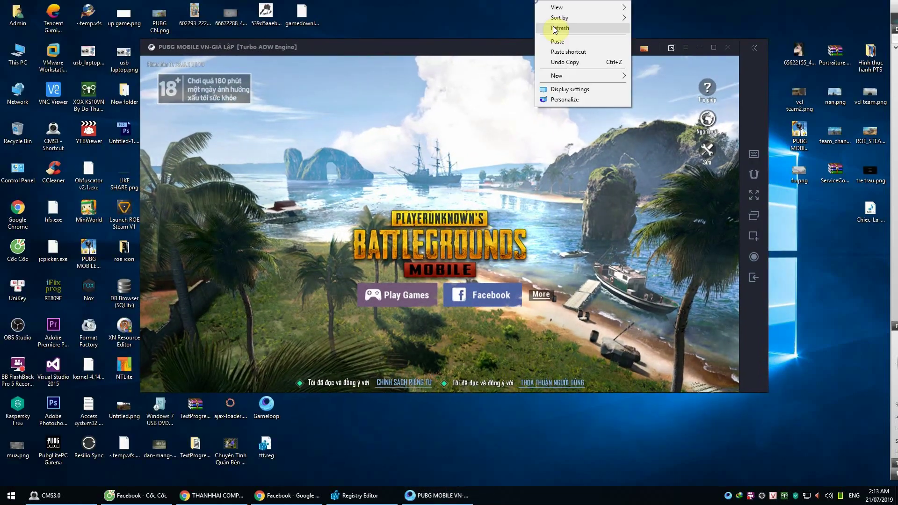
left_click(555, 28)
mouse_move(534, 46)
left_mouse_down()
mouse_move(529, 51)
mouse_move(537, 50)
left_mouse_up()
right_click(577, 3)
left_click(596, 30)
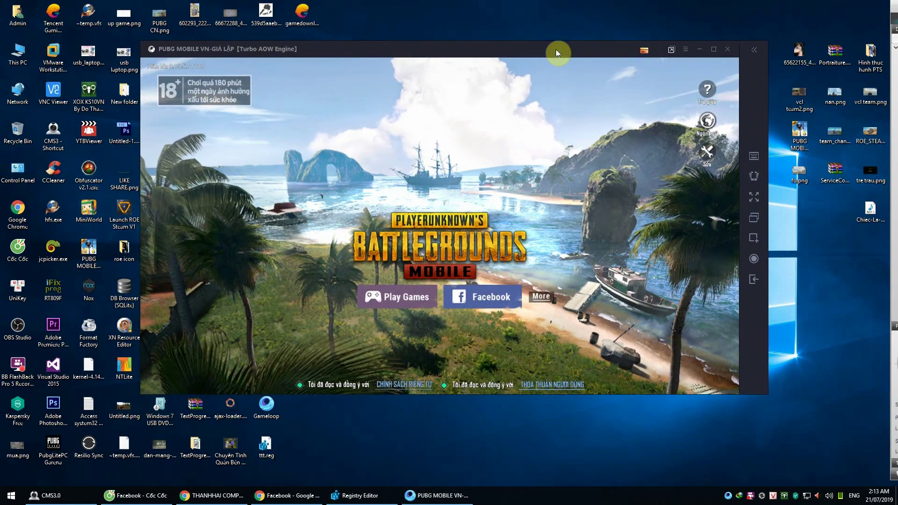
mouse_move(556, 49)
left_mouse_down()
mouse_move(582, 93)
mouse_move(546, 44)
left_mouse_up()
right_click(566, 3)
left_click(585, 31)
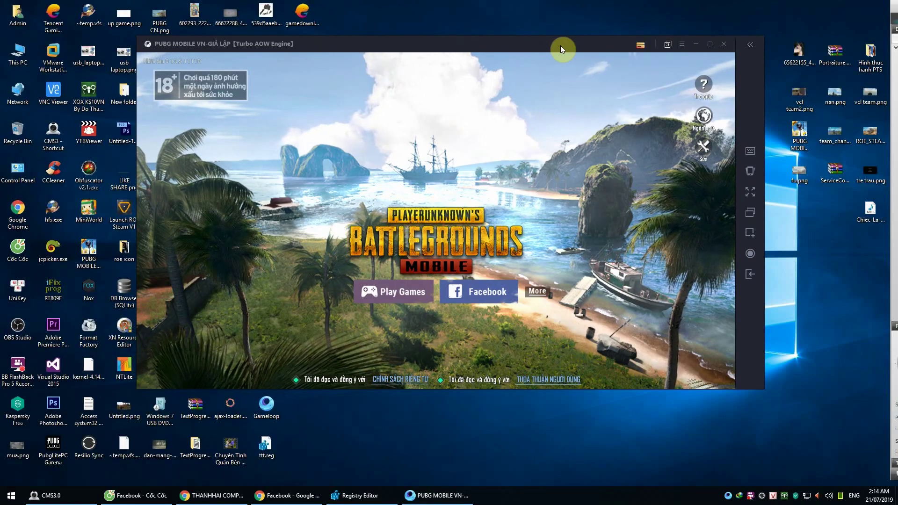
left_click_drag(560, 46, 560, 81)
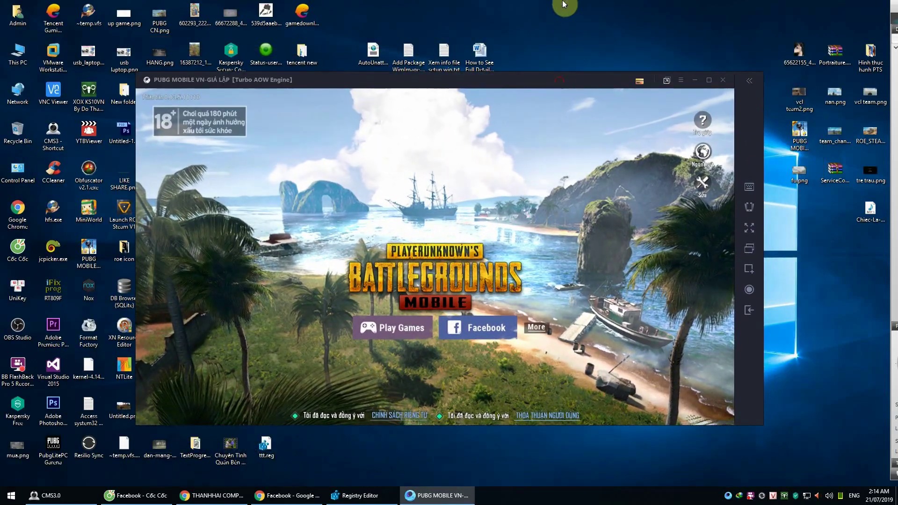
right_click(569, 4)
left_click(589, 31)
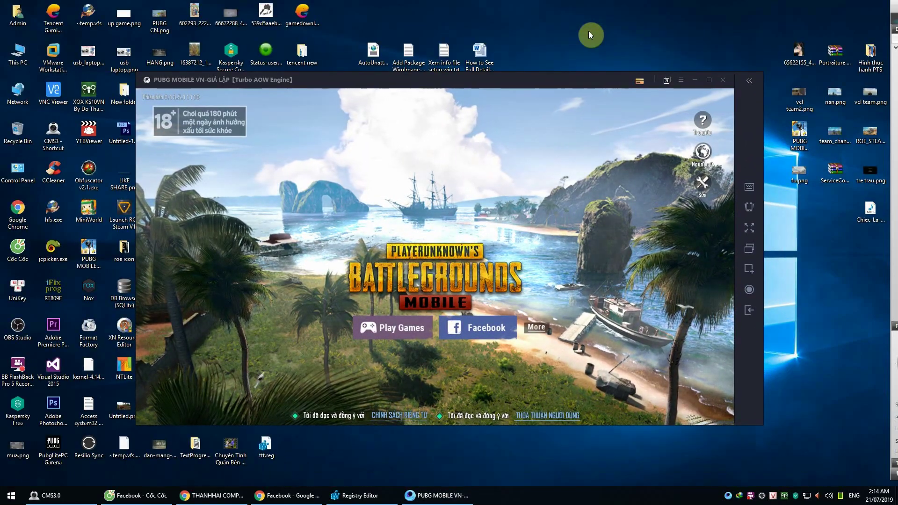